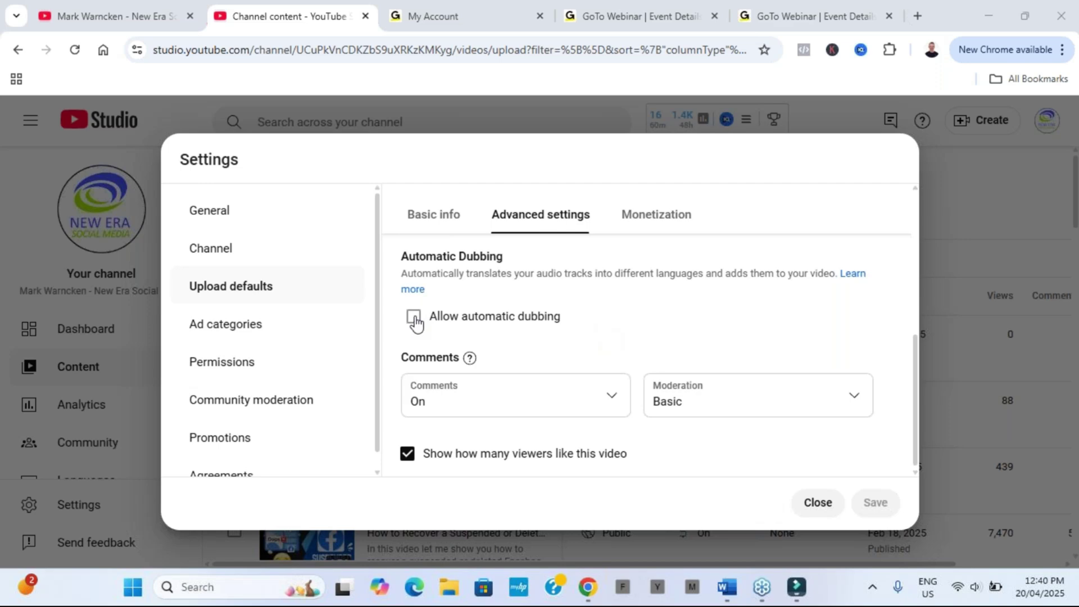
# Toggle Allow automatic dubbing on and off twice, leaving it unchecked.
pyautogui.click(414, 318)
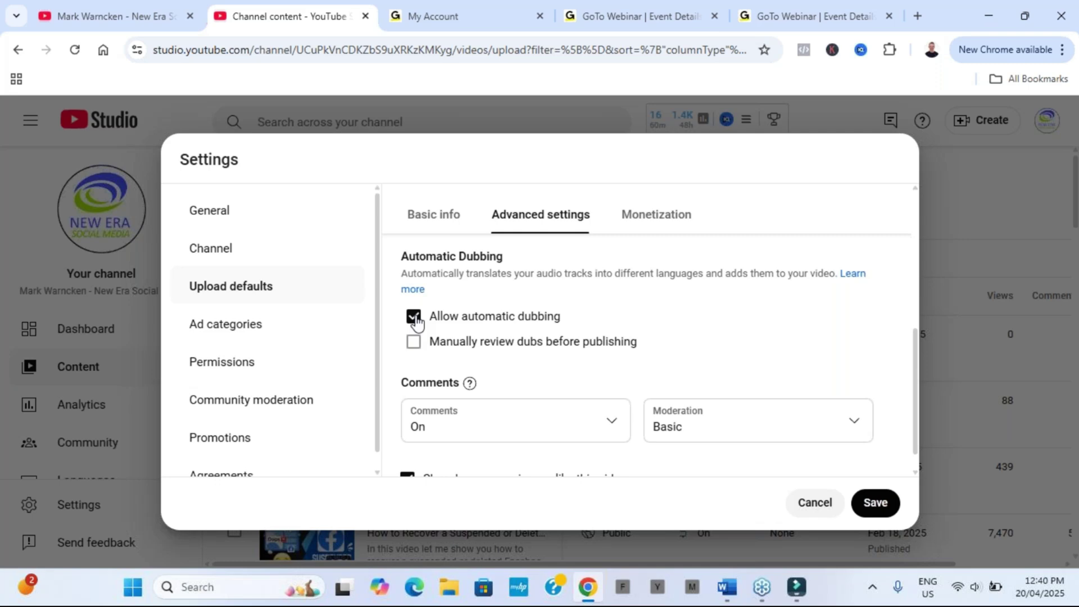
pyautogui.click(415, 318)
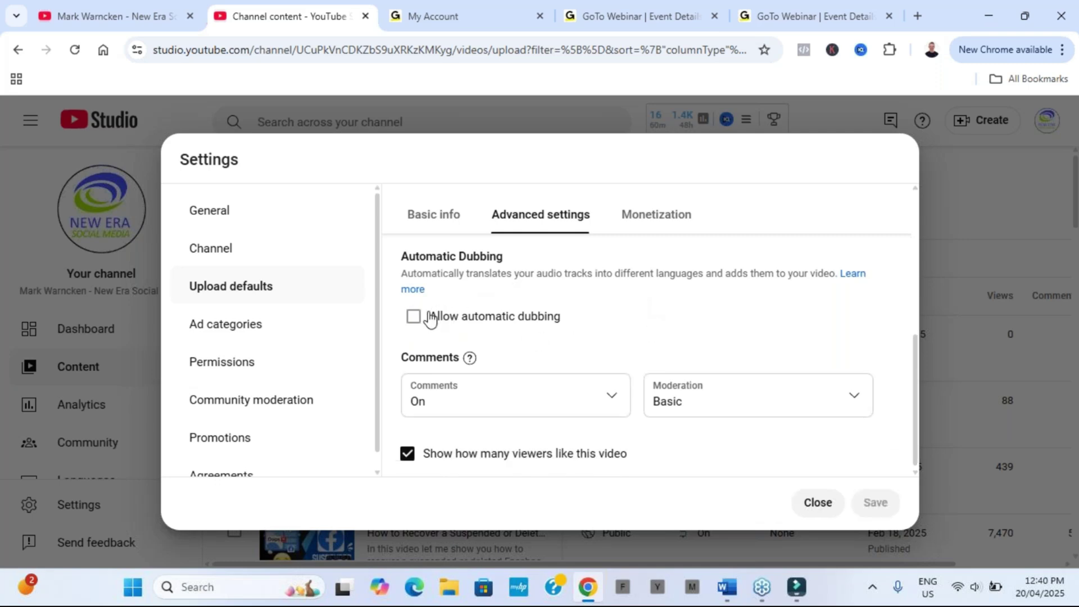
pyautogui.click(414, 318)
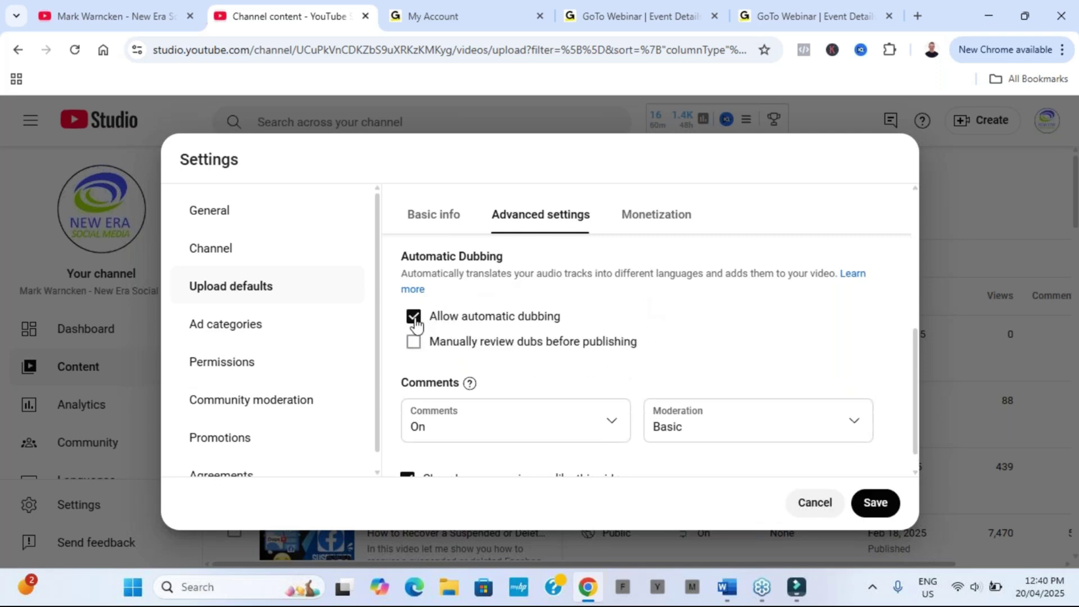
pyautogui.click(414, 318)
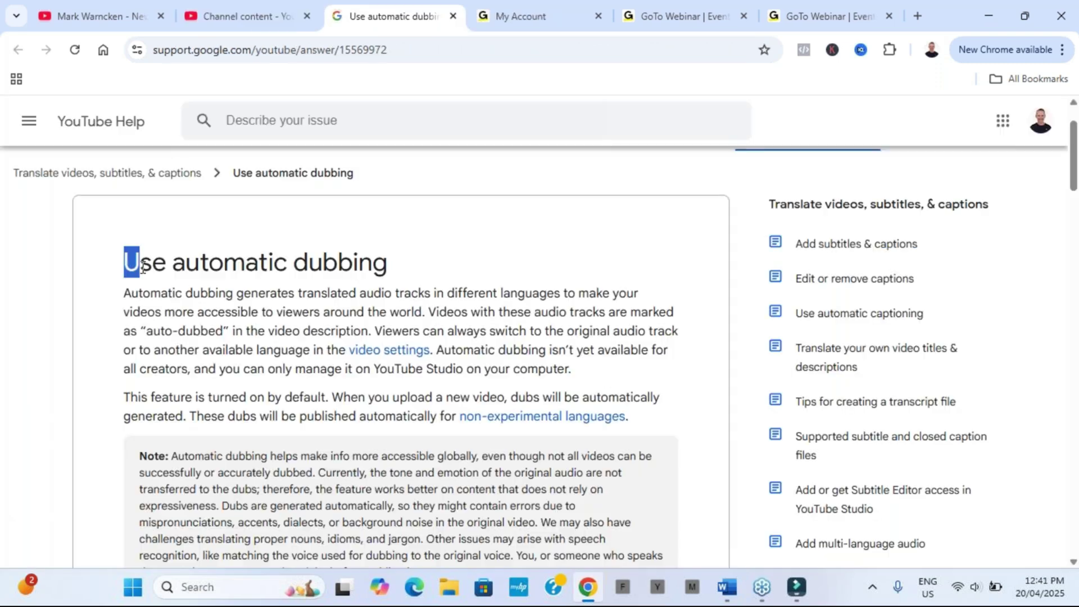
# Highlight the dubbing article's title, opening paragraph and the part about managing it in Studio.
pyautogui.moveTo(124, 261); pyautogui.dragTo(313, 330)
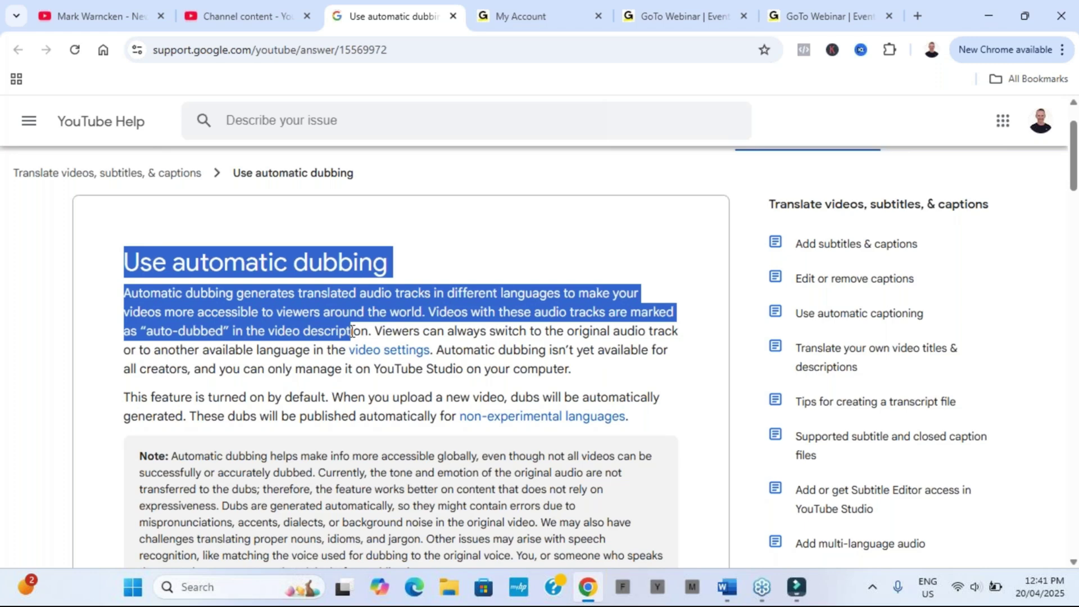
pyautogui.moveTo(313, 330); pyautogui.dragTo(369, 332)
pyautogui.moveTo(310, 350); pyautogui.dragTo(596, 368)
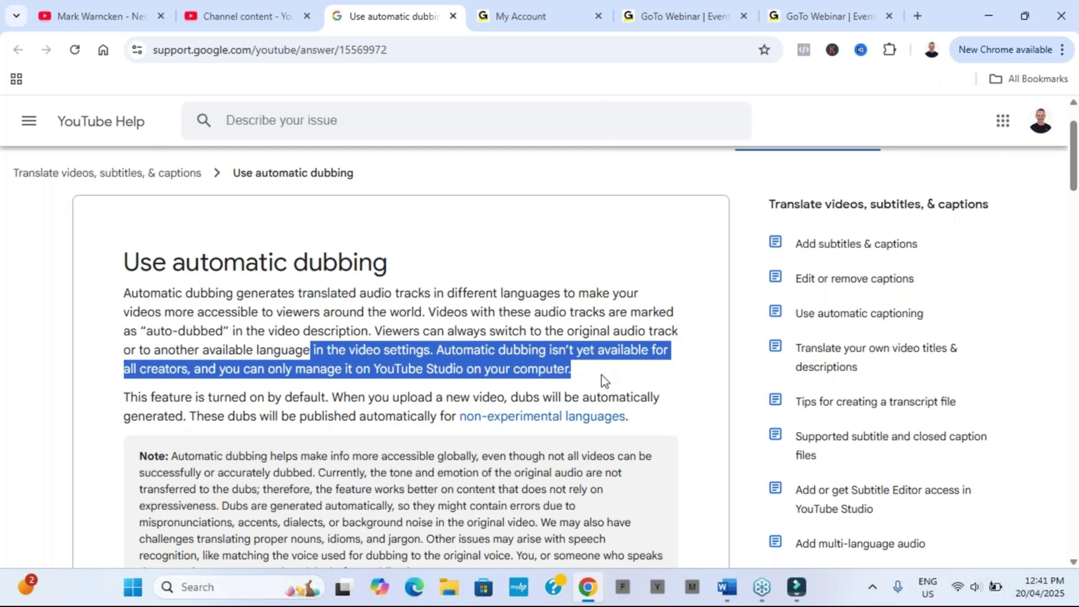
pyautogui.moveTo(689, 394)
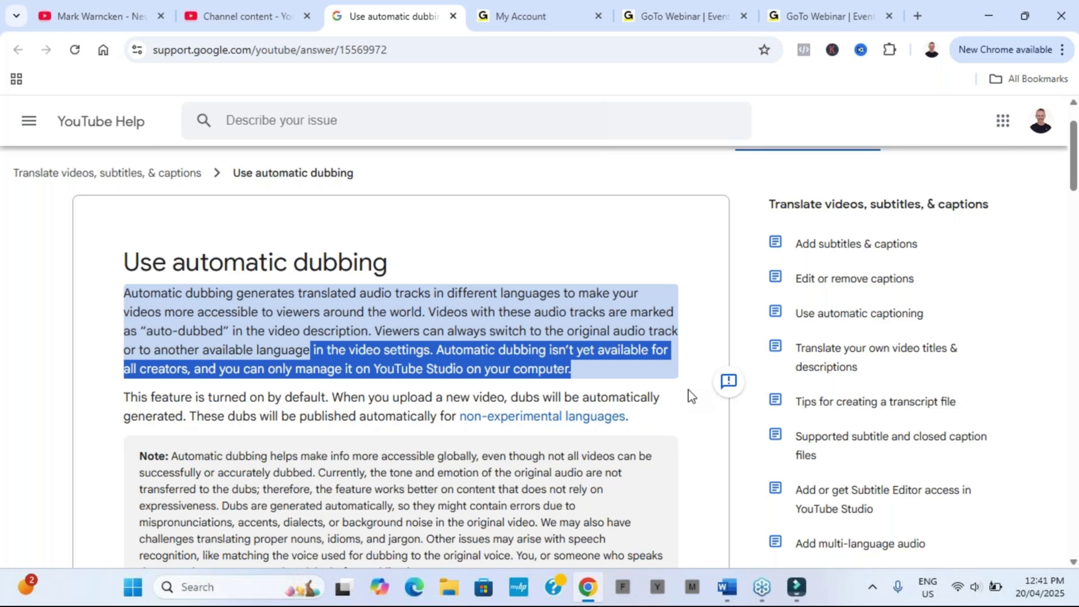
pyautogui.scroll(-7, 706, 419)
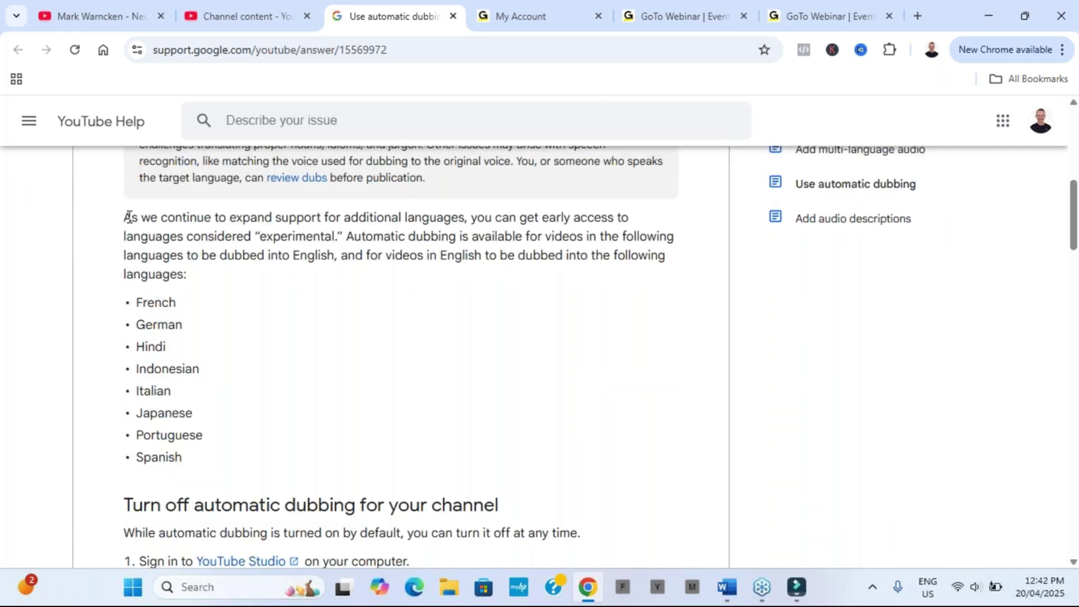
# Highlight the experimental-languages paragraph and supported languages list, then return to the Studio tab.
pyautogui.doubleClick(131, 218)
pyautogui.moveTo(149, 239); pyautogui.dragTo(193, 277)
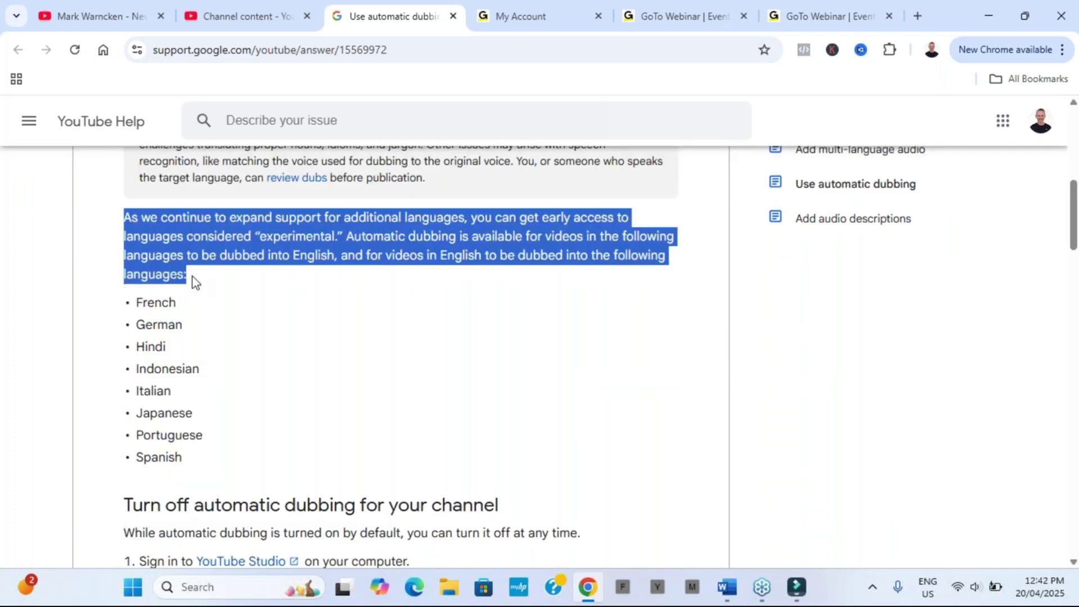
pyautogui.click(220, 303)
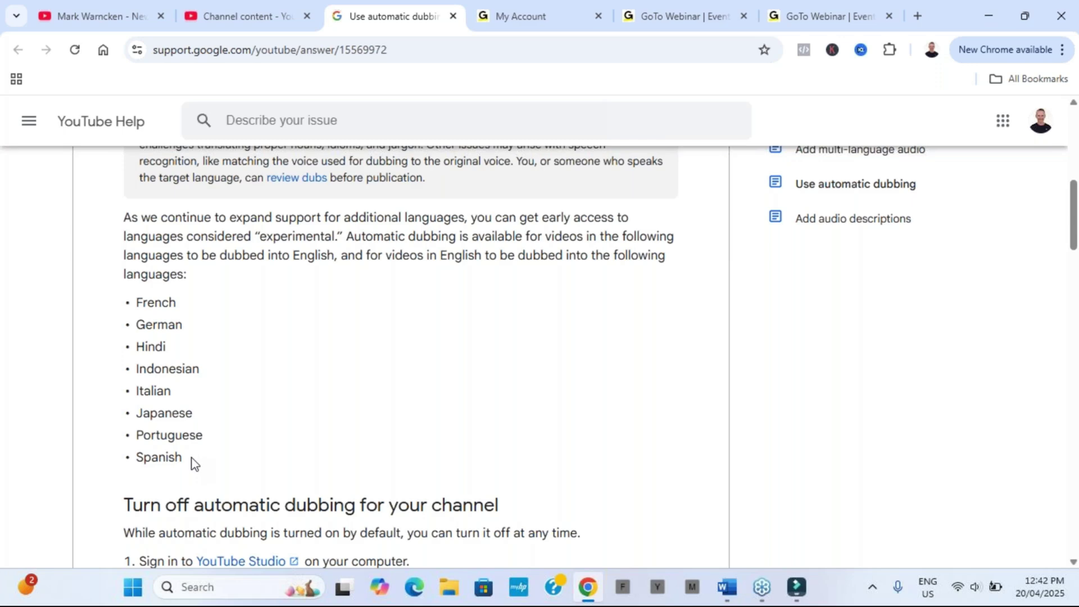
pyautogui.moveTo(186, 453)
pyautogui.mouseDown()
pyautogui.moveTo(170, 436)
pyautogui.moveTo(213, 300)
pyautogui.mouseUp()
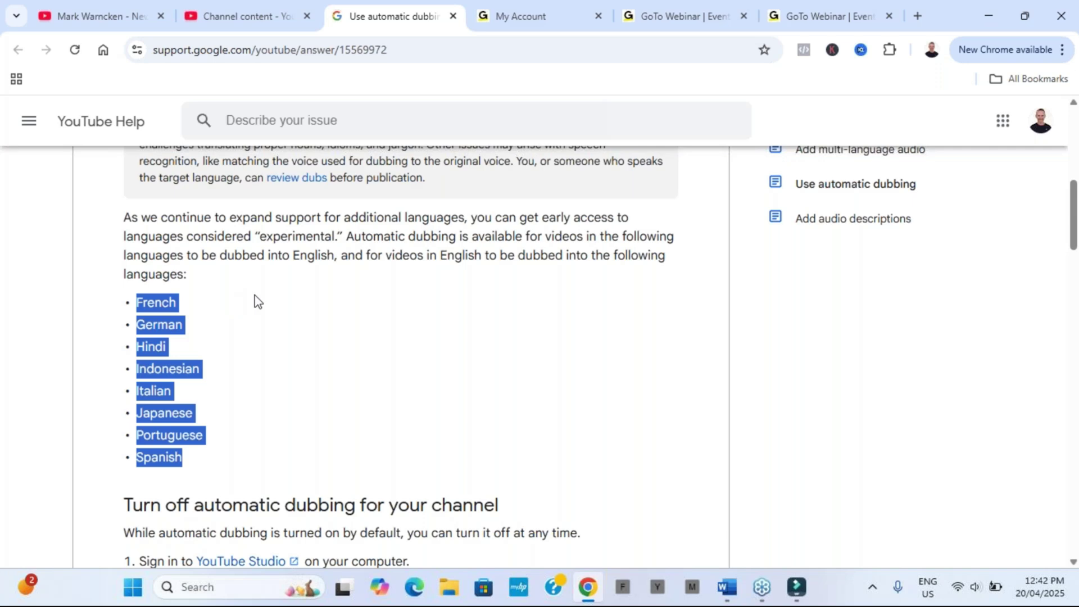
pyautogui.hotkey('ctrl', 'shift', 'Tab')
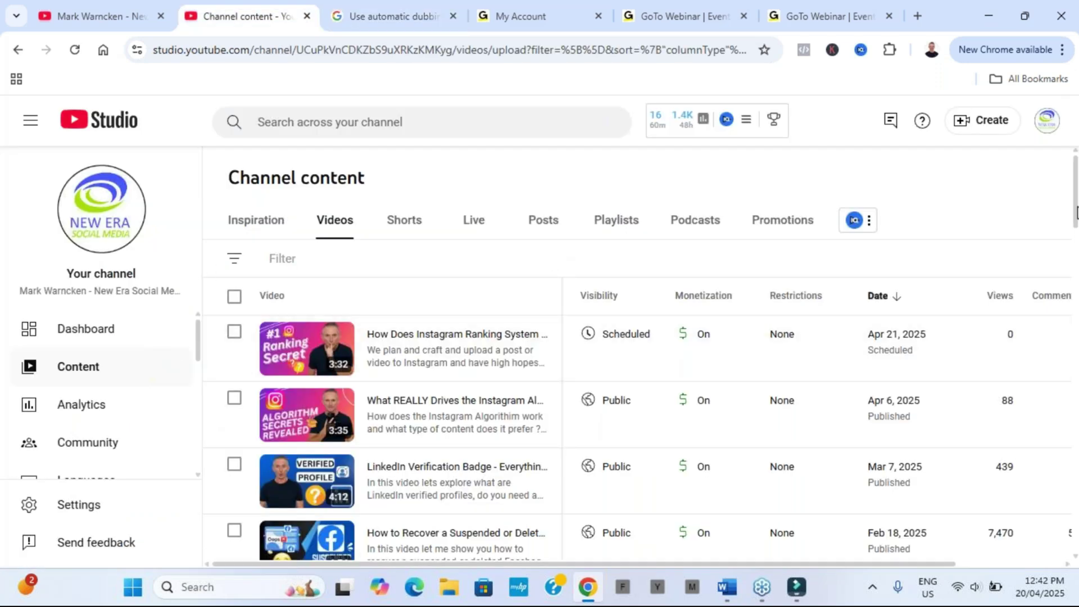
# Tick Allow automatic dubbing in Settings > Upload defaults > Advanced settings.
pyautogui.click(81, 514)
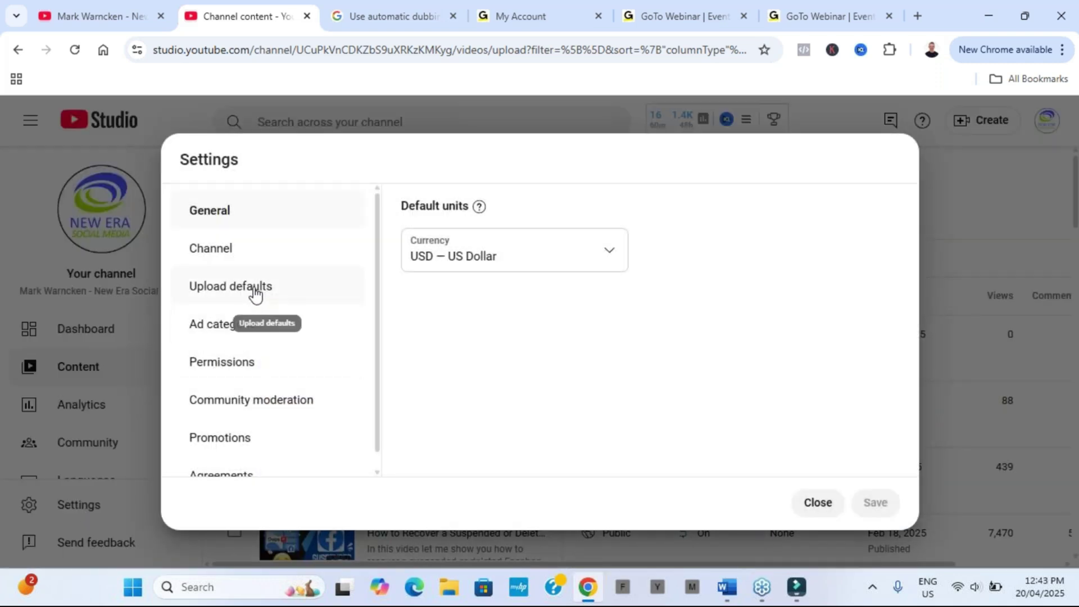
pyautogui.click(254, 293)
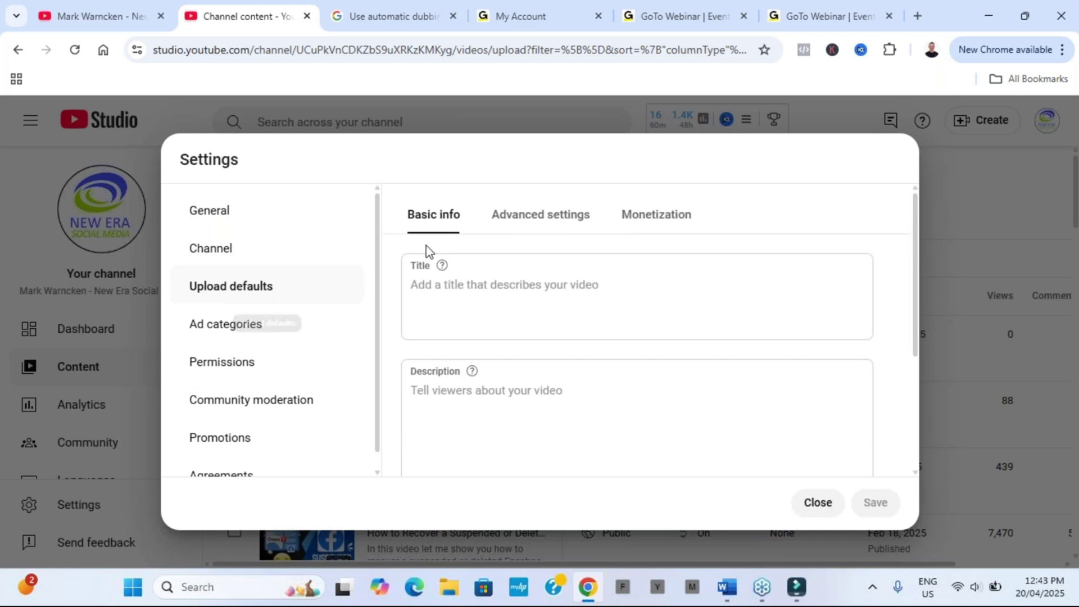
pyautogui.click(552, 217)
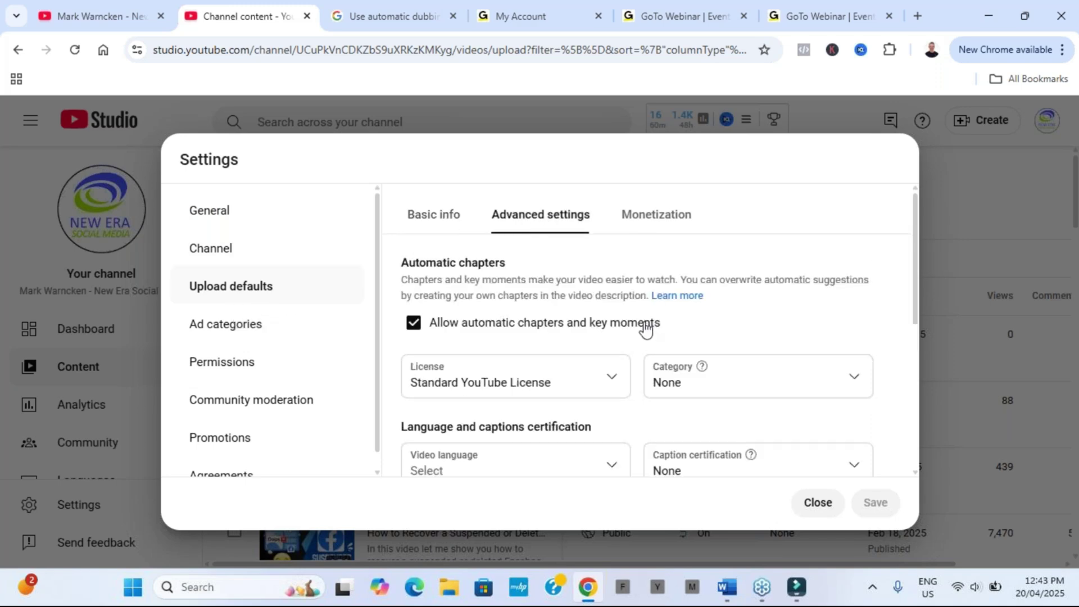
pyautogui.scroll(-1, 647, 331)
pyautogui.scroll(-1, 646, 331)
pyautogui.scroll(-2, 646, 330)
pyautogui.scroll(-1, 644, 328)
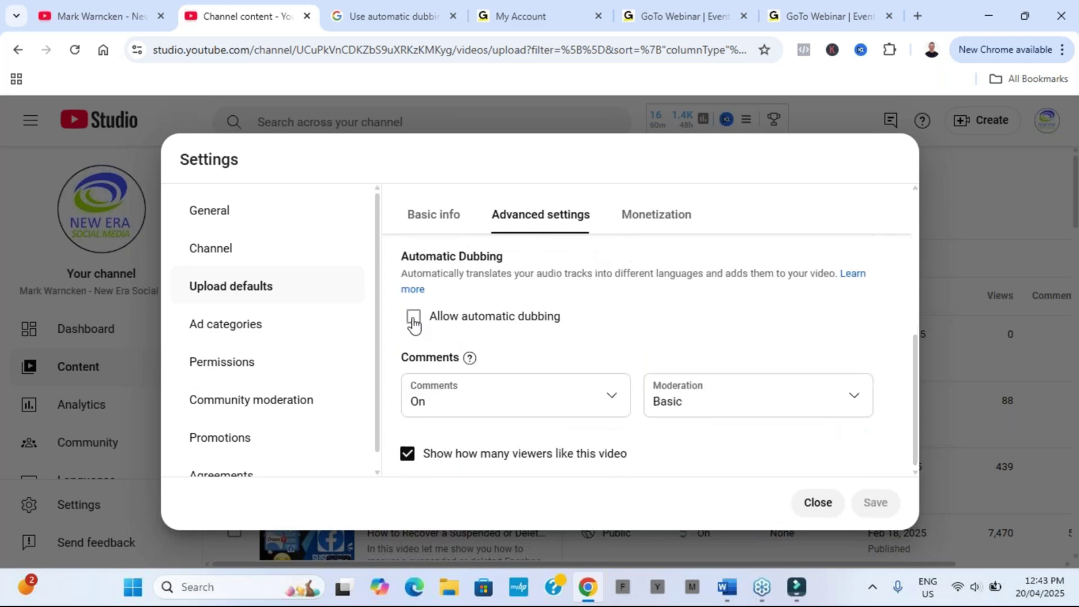
pyautogui.click(414, 318)
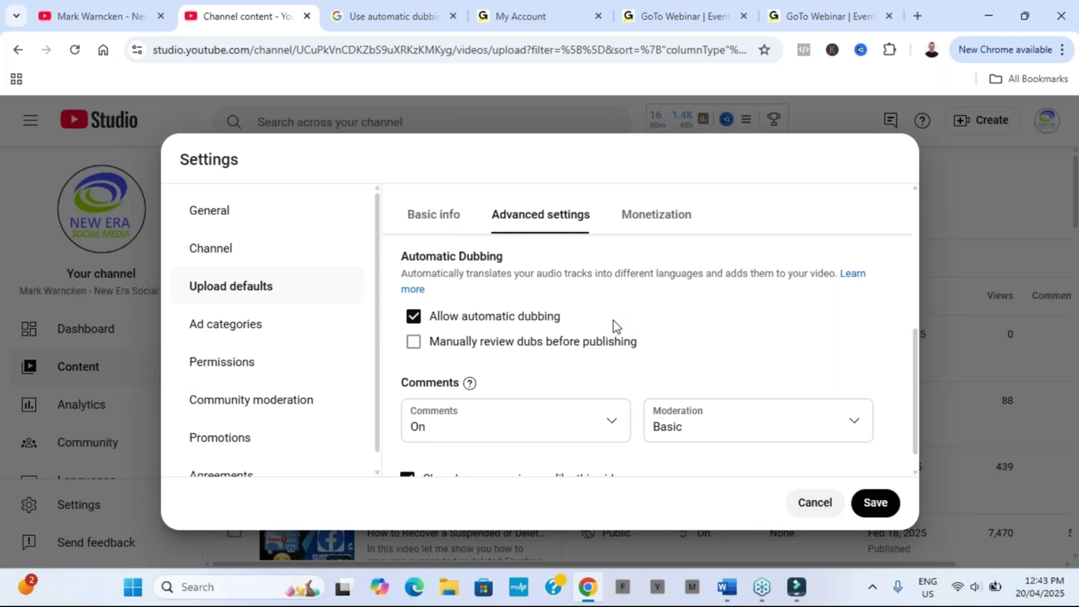
pyautogui.hotkey('ctrl', 'shift', 'Tab')
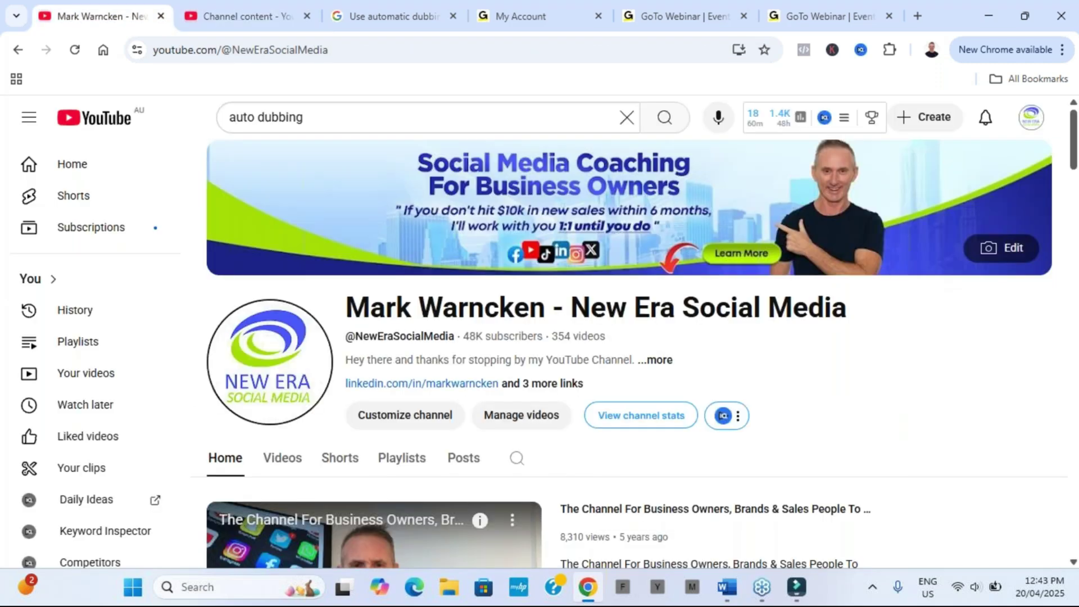
pyautogui.scroll(-3, 636, 354)
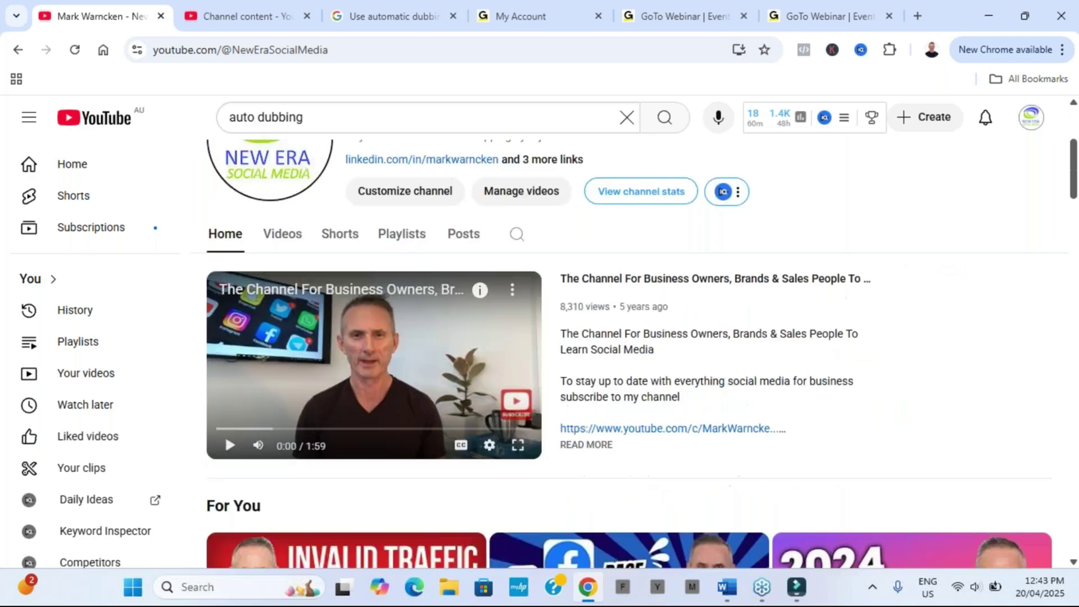
pyautogui.scroll(-4, 636, 354)
pyautogui.scroll(-2, 637, 354)
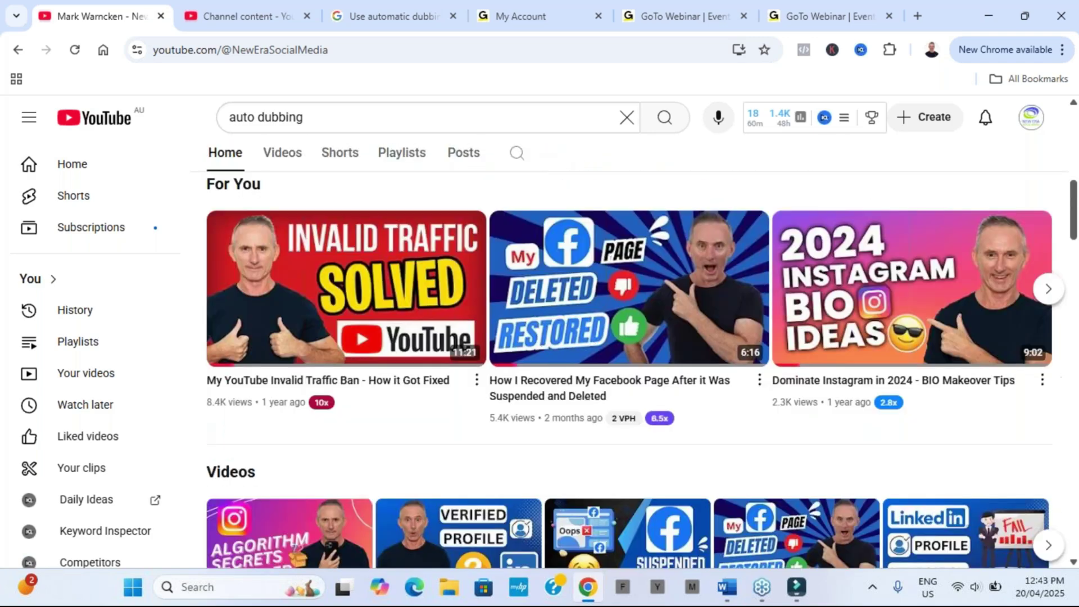
pyautogui.scroll(-1, 636, 354)
pyautogui.scroll(-2, 637, 354)
pyautogui.scroll(-1, 841, 375)
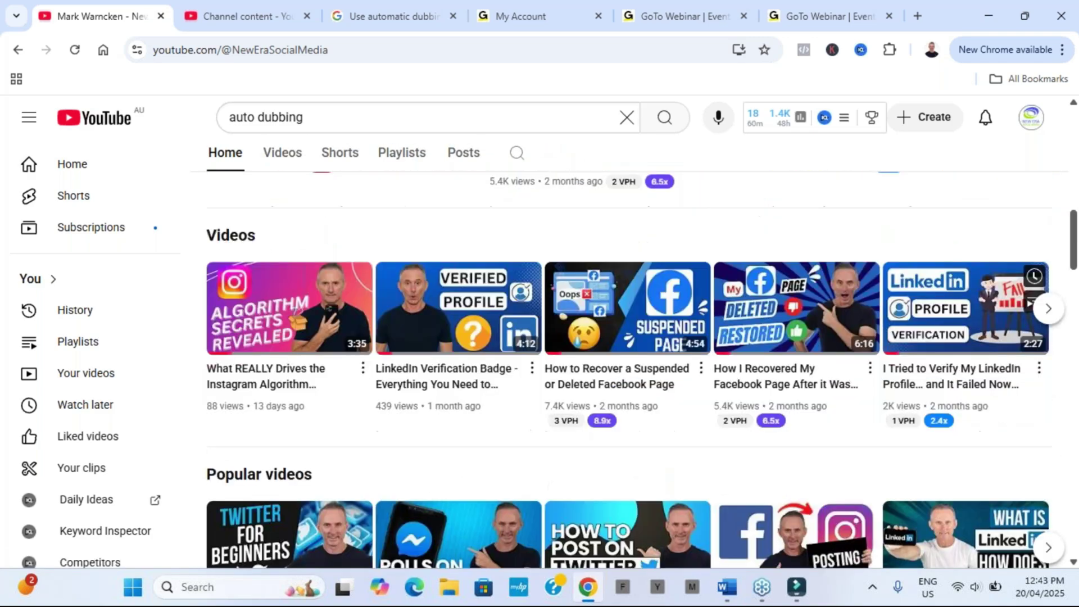
pyautogui.scroll(-1, 841, 374)
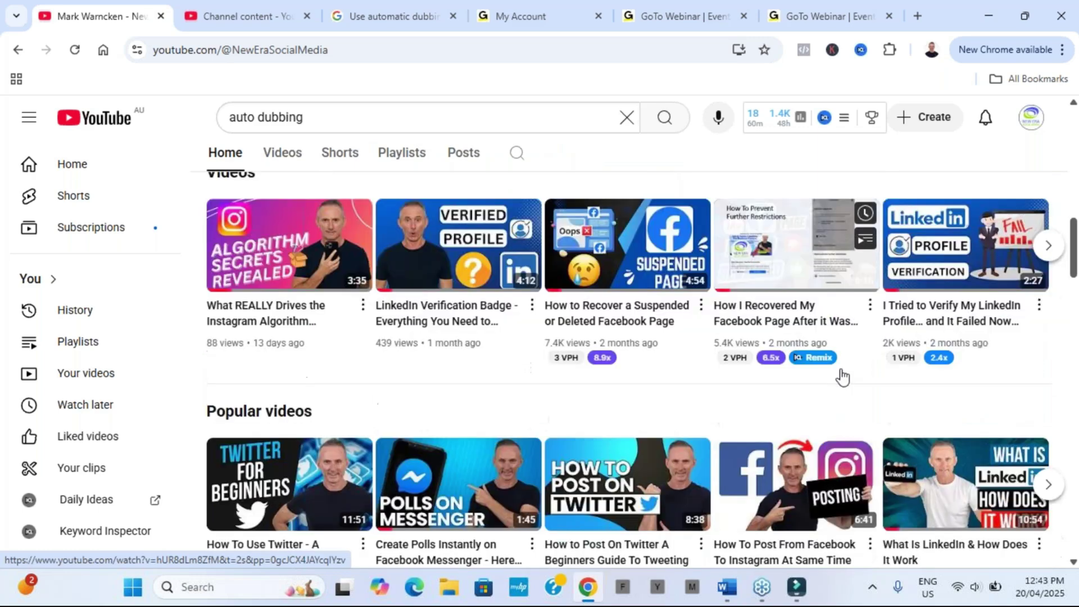
pyautogui.scroll(-2, 841, 375)
pyautogui.scroll(5, 841, 375)
pyautogui.scroll(8, 841, 375)
pyautogui.scroll(1, 842, 375)
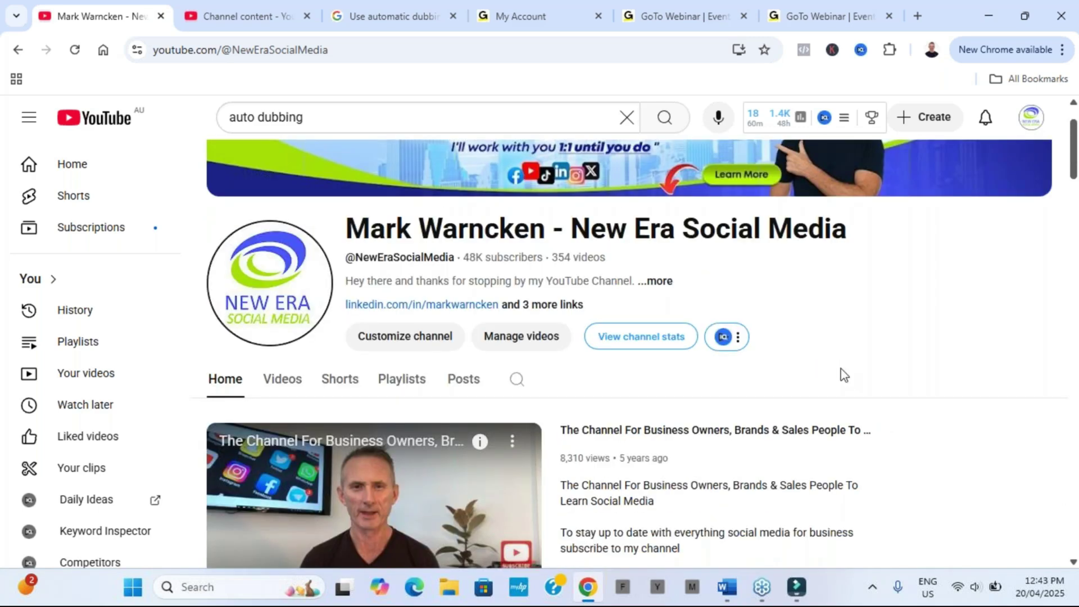
pyautogui.scroll(1, 841, 371)
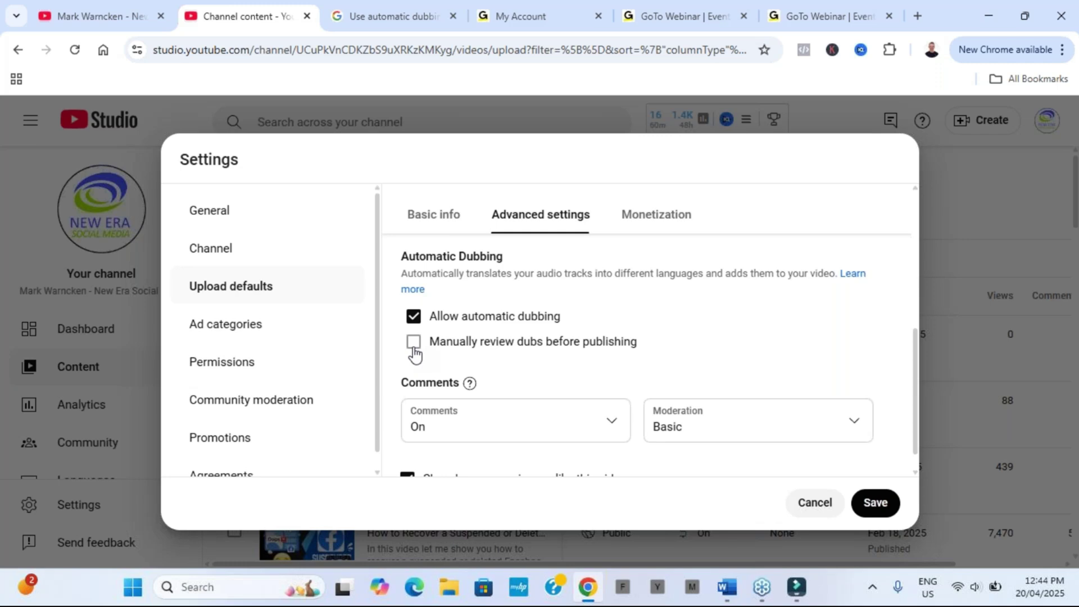
# Try the manual dub review options, switch review back off, and save the upload defaults.
pyautogui.click(414, 349)
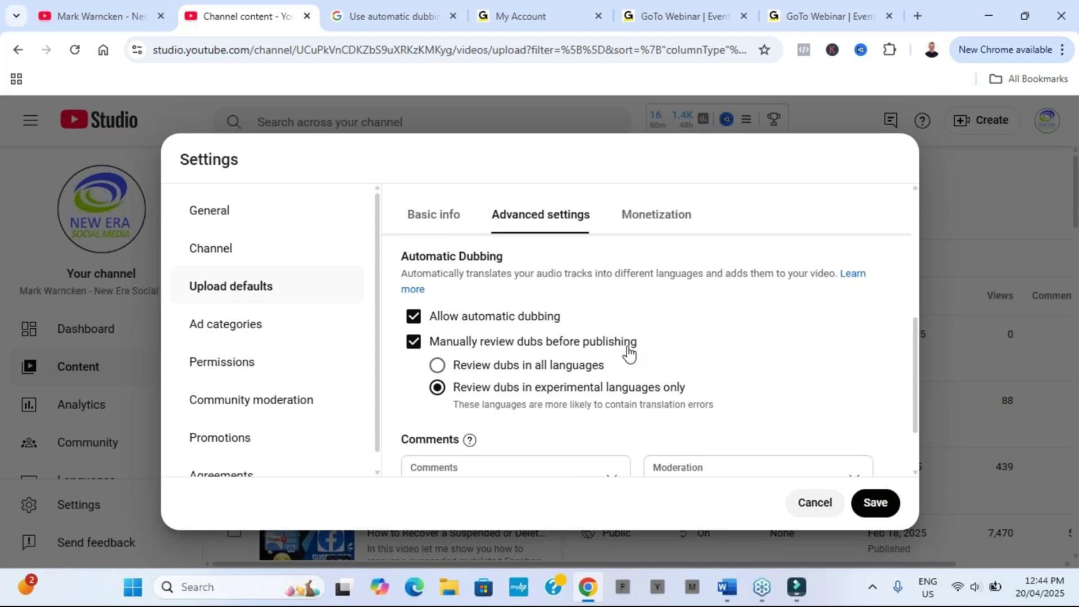
pyautogui.click(437, 366)
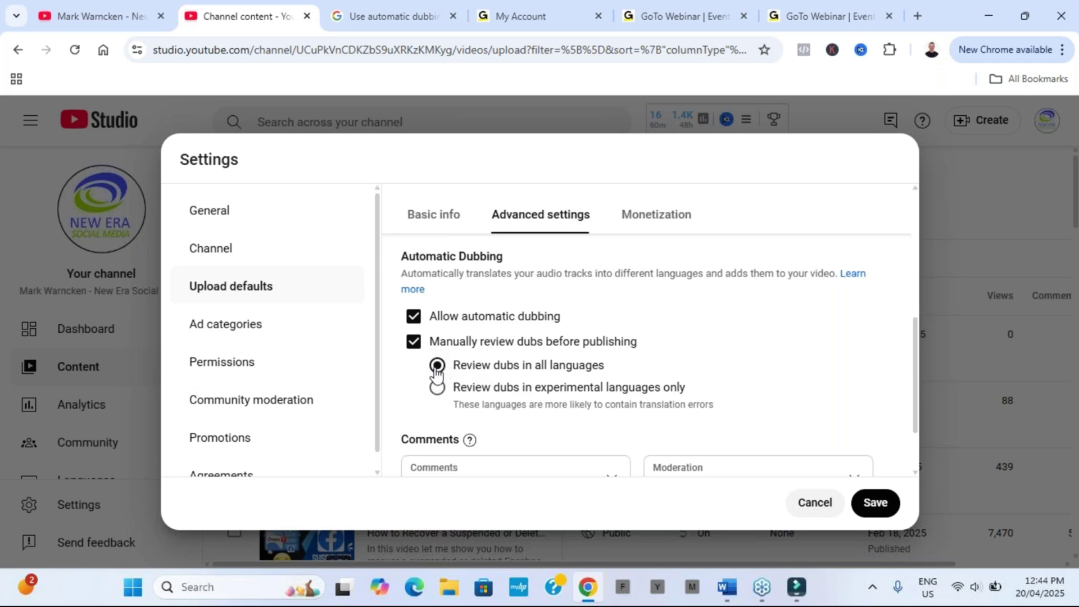
pyautogui.click(437, 388)
pyautogui.click(413, 341)
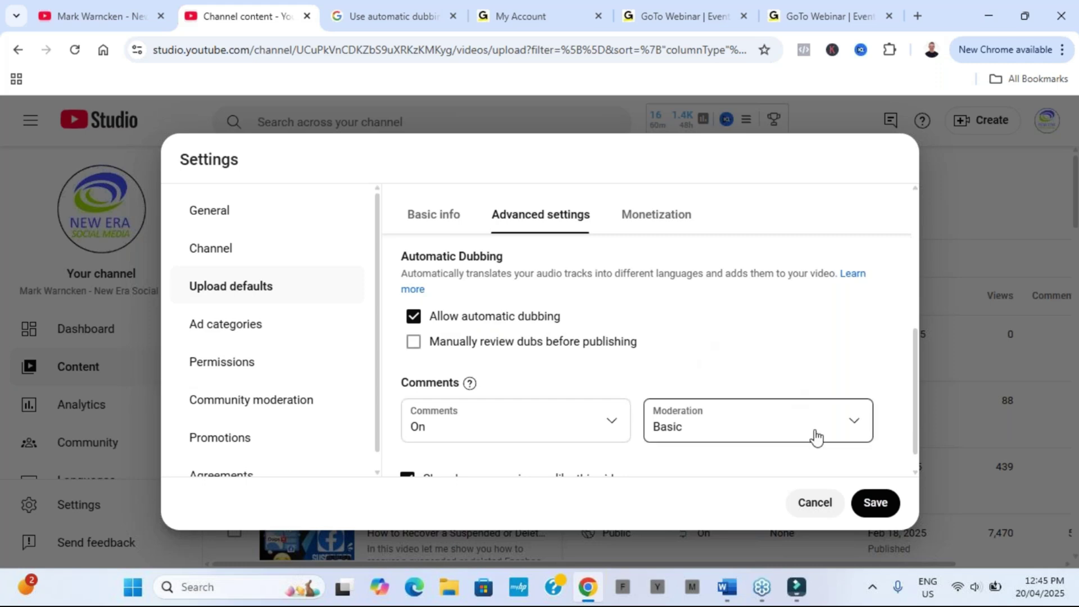
pyautogui.click(878, 506)
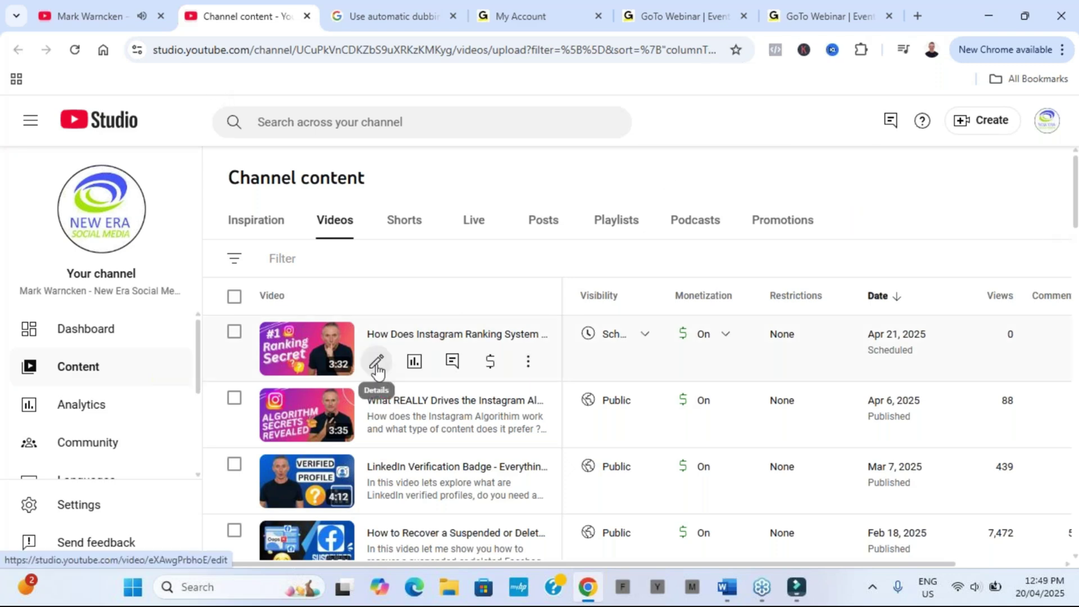
# Open the scheduled Instagram ranking video and scroll to its locked Automatic Dubbing section.
pyautogui.click(376, 362)
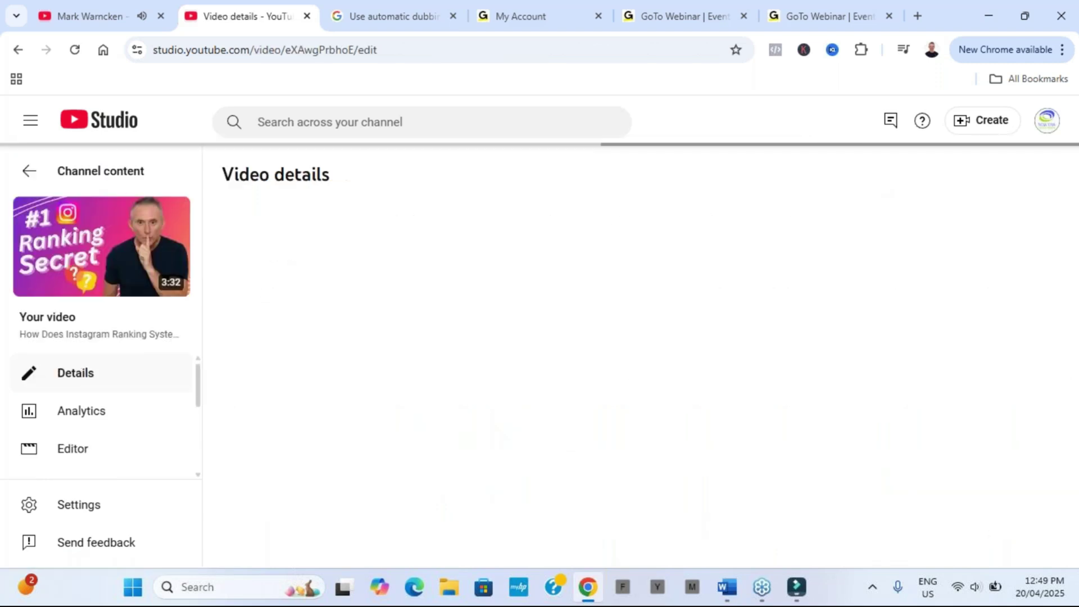
pyautogui.scroll(-3, 790, 313)
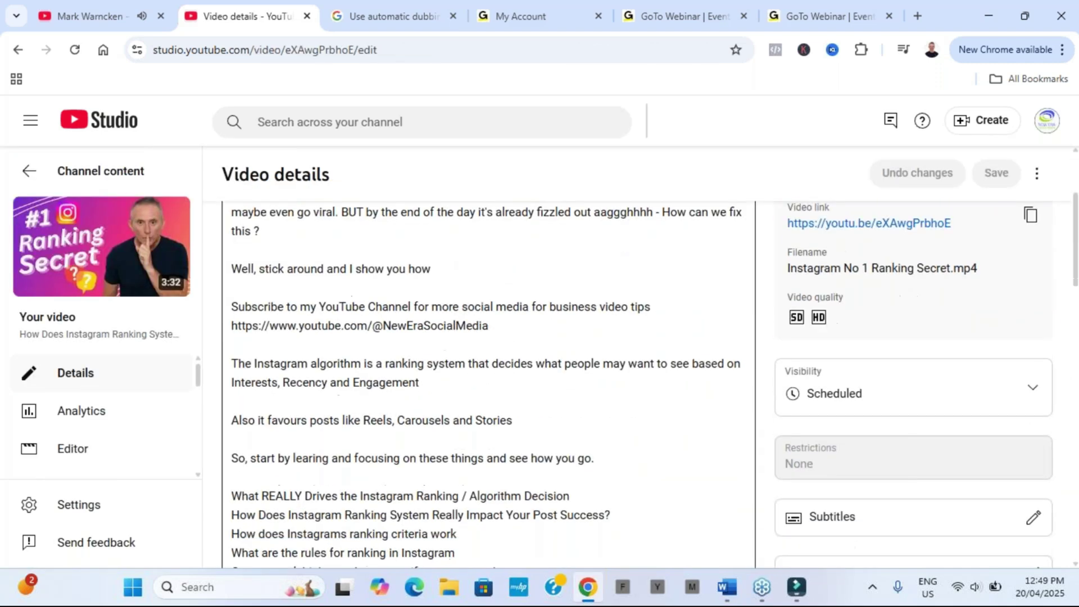
pyautogui.scroll(-10, 791, 312)
pyautogui.scroll(-10, 229, 305)
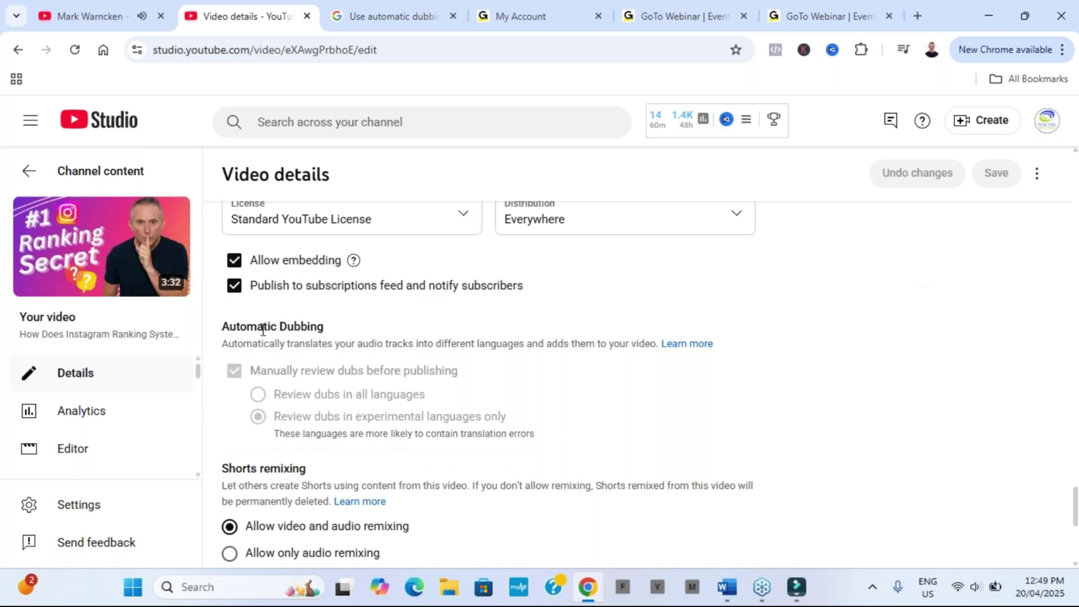
pyautogui.moveTo(346, 371)
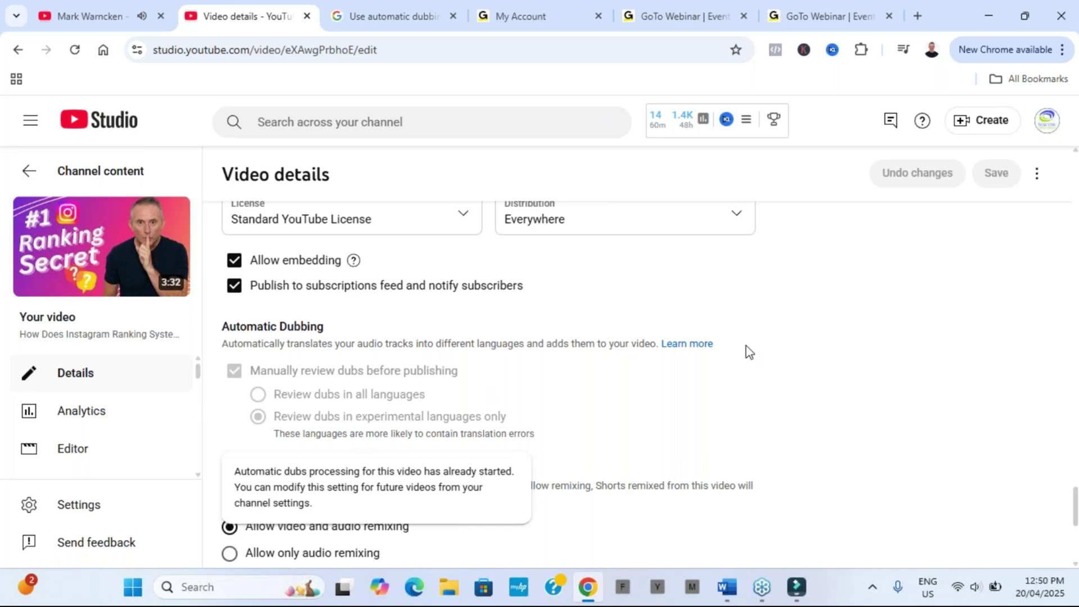
# Highlight the dubbing help article's title and intro, then go back to the channel videos page.
pyautogui.hotkey('ctrl', 'Tab')
pyautogui.scroll(-1, 703, 341)
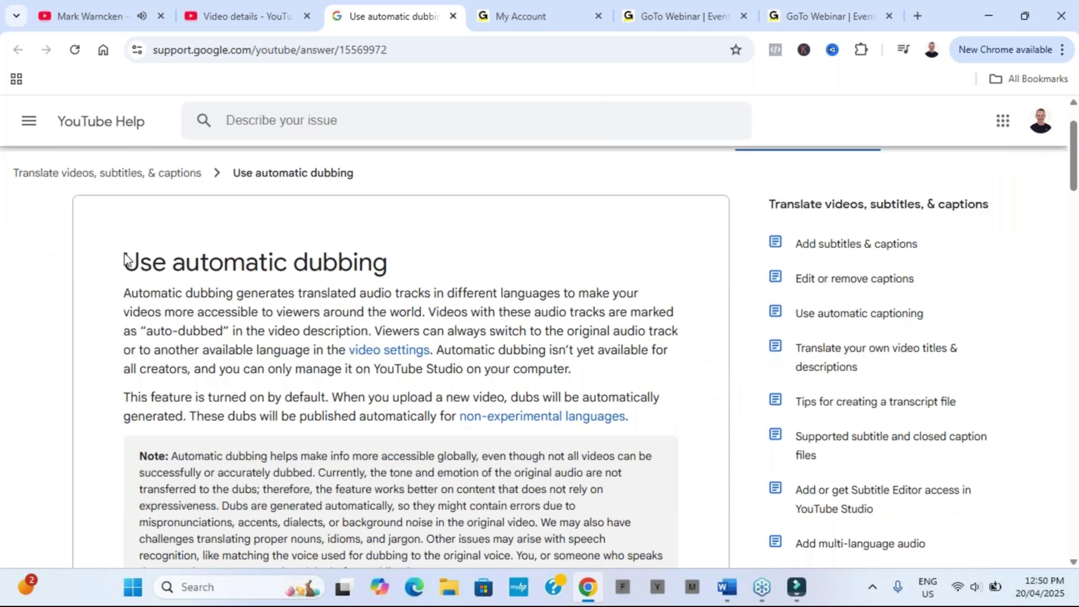
pyautogui.moveTo(130, 251); pyautogui.dragTo(369, 331)
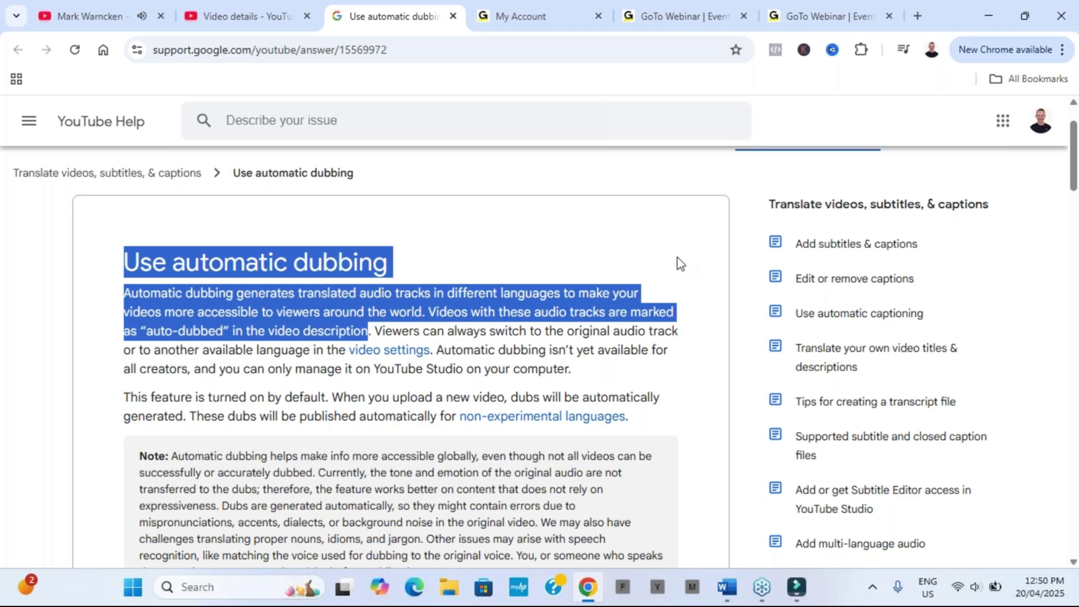
pyautogui.click(700, 328)
pyautogui.moveTo(400, 330)
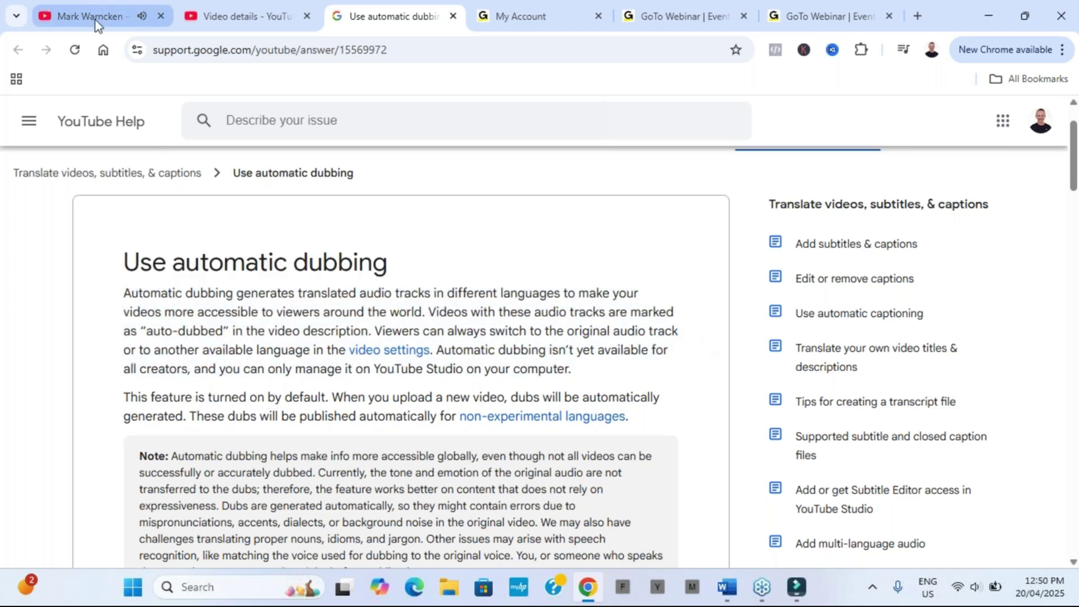
pyautogui.click(95, 20)
pyautogui.scroll(10, 562, 337)
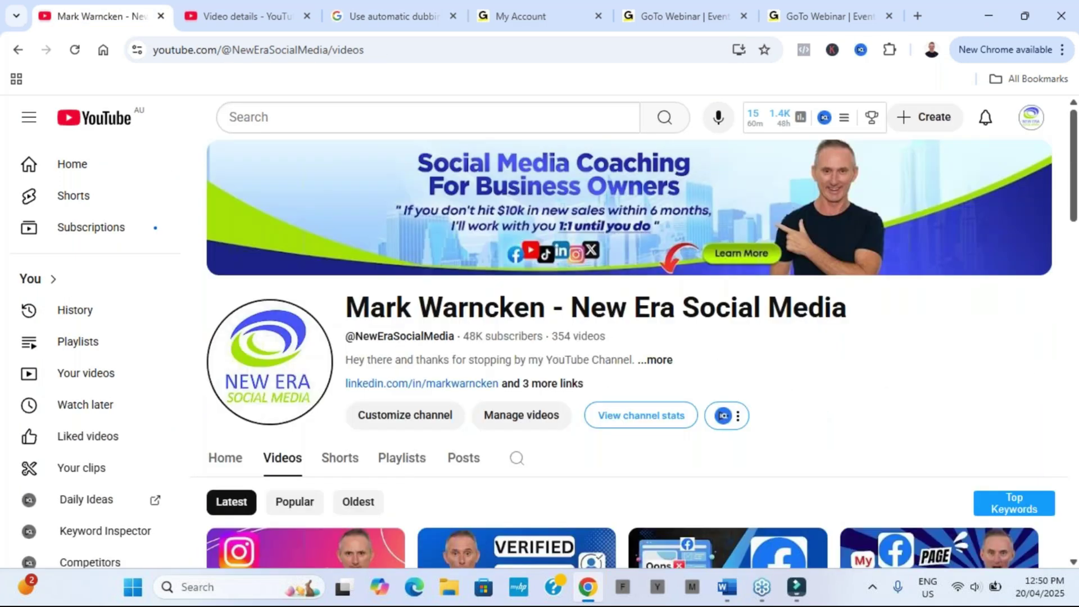